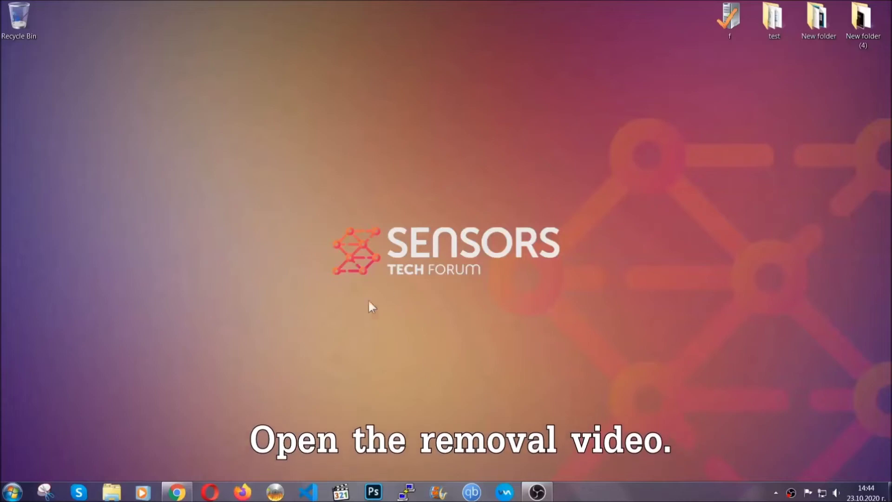
# - Return to the ransomware video in Chrome and follow its SensorsTechForum link to the SpyHunter download
pyautogui.click(176, 494)
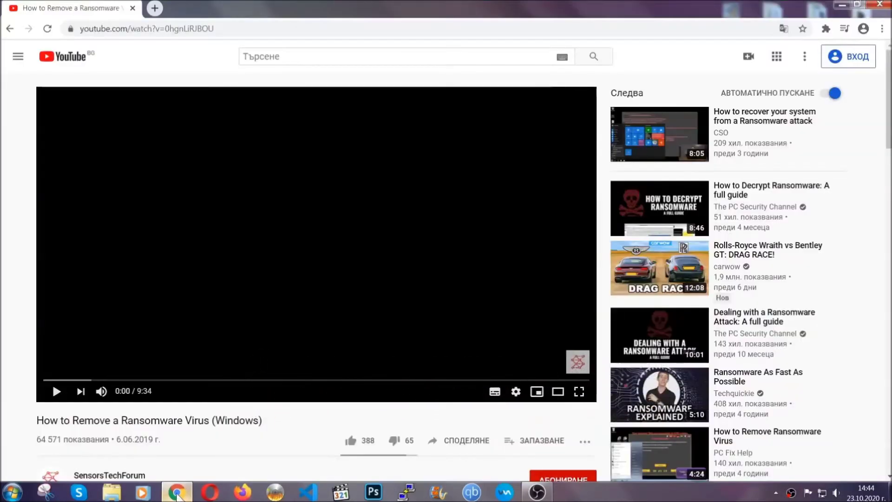
pyautogui.scroll(-3, 161, 373)
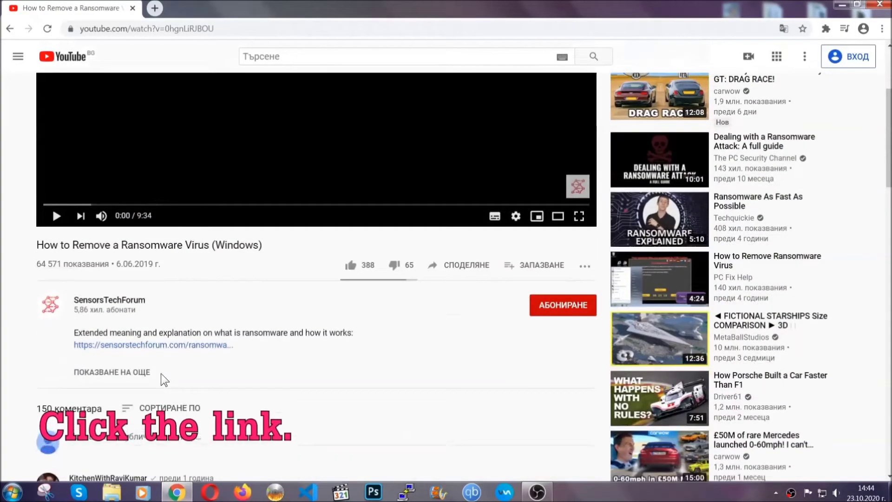
pyautogui.click(176, 346)
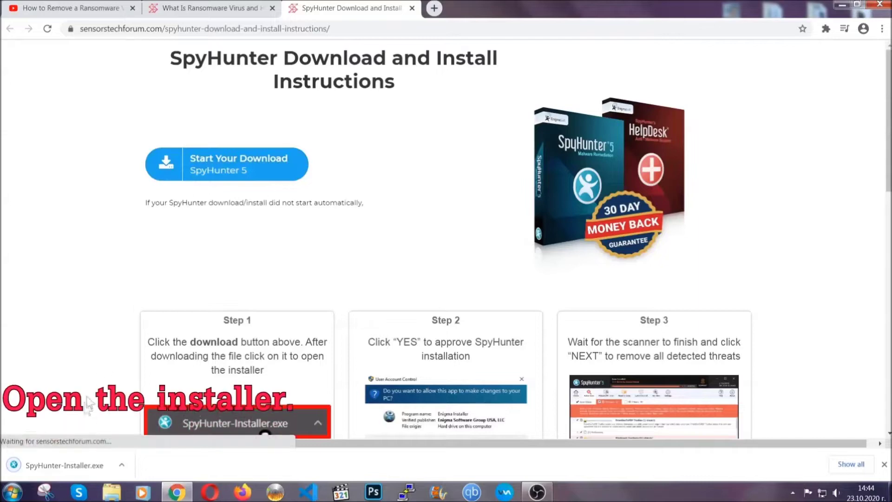
# - Run SpyHunter-Installer.exe in English, accept the EULA, and install SpyHunter 5 through to Finish
pyautogui.click(64, 464)
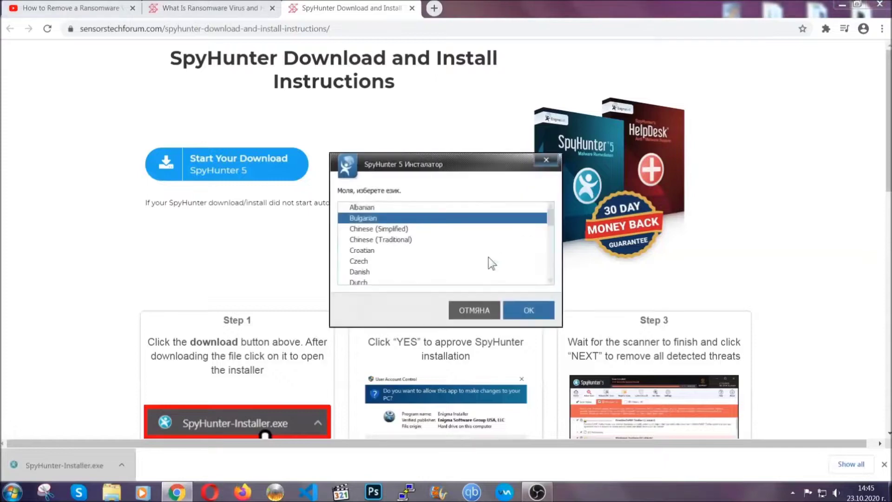
pyautogui.scroll(-1, 468, 261)
pyautogui.scroll(-1, 458, 254)
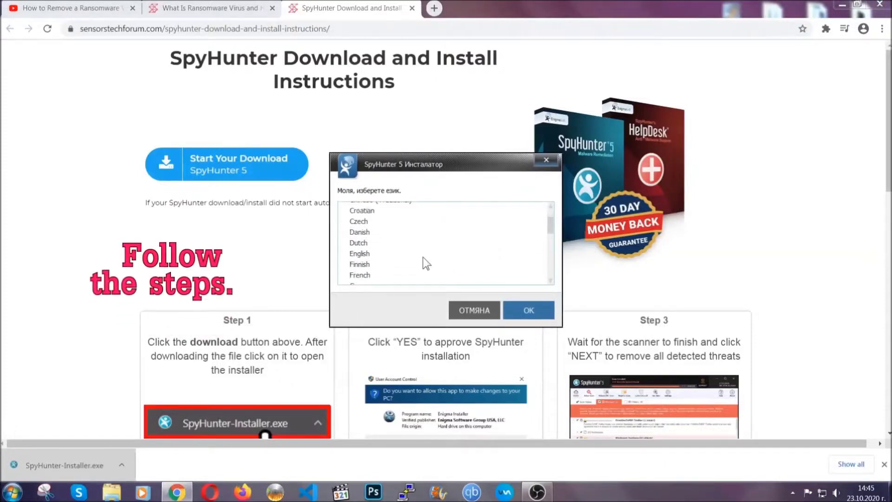
pyautogui.click(418, 254)
pyautogui.click(519, 309)
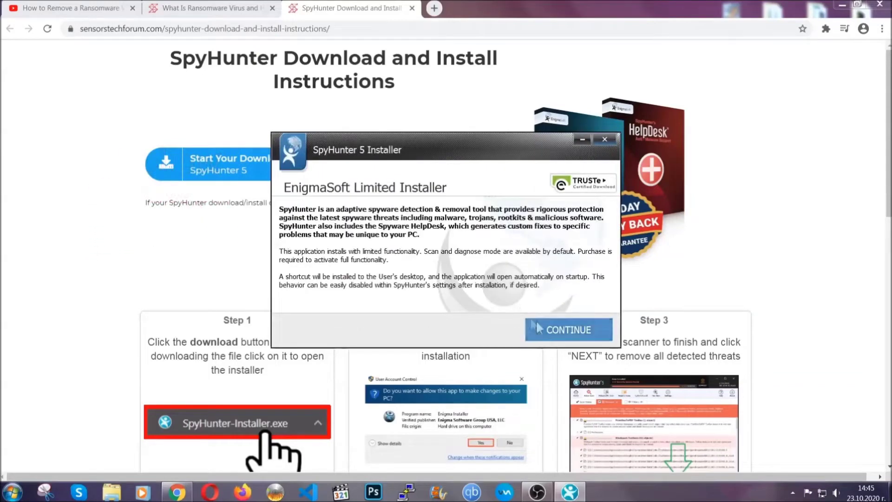
pyautogui.click(539, 328)
pyautogui.click(512, 301)
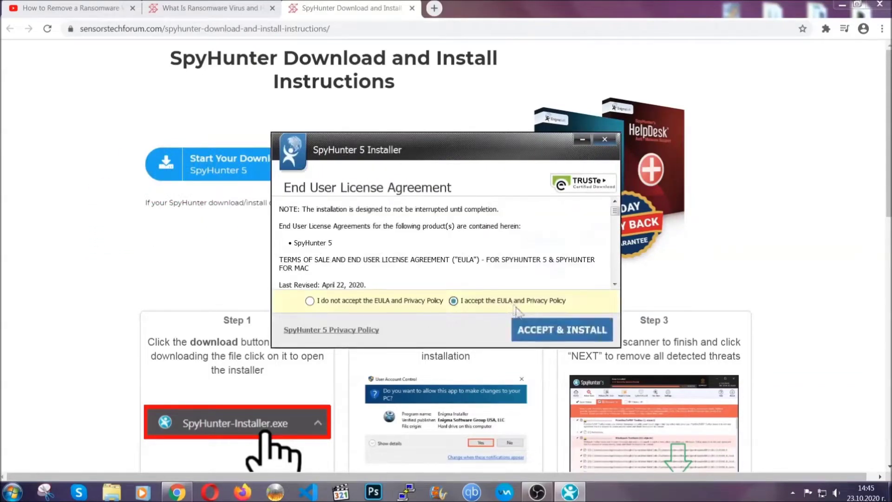
pyautogui.click(533, 329)
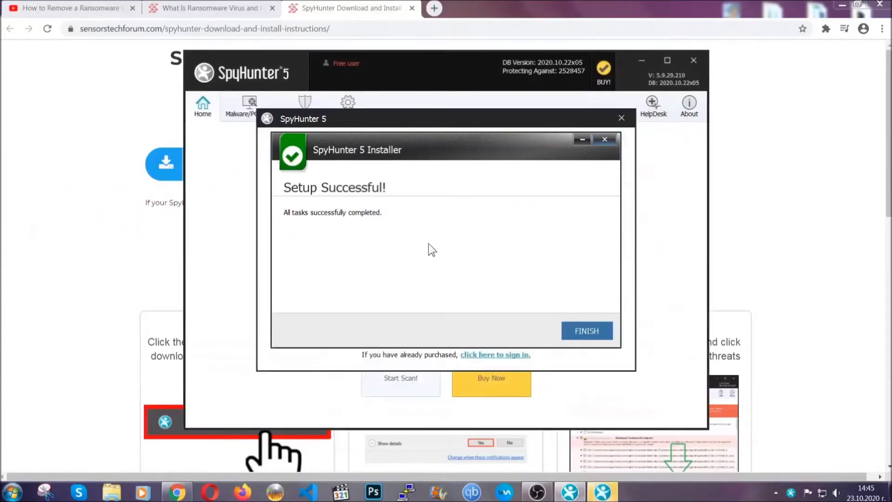
pyautogui.click(570, 332)
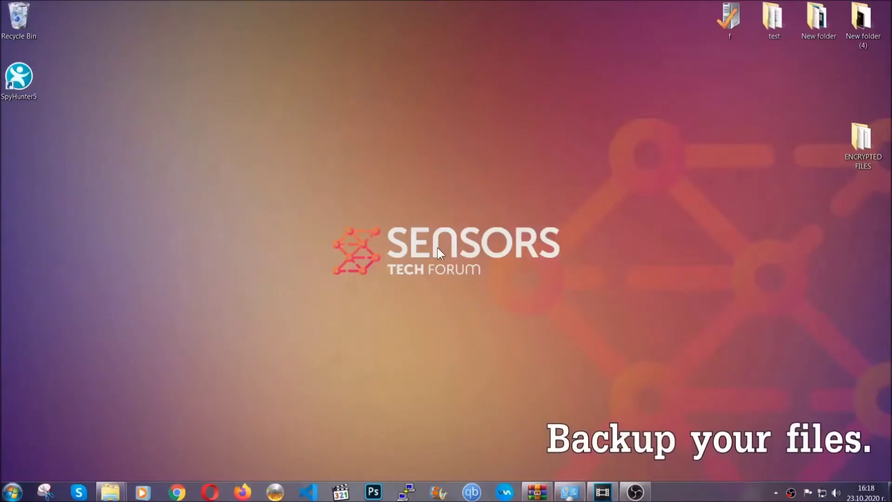
# - Copy all six .efji files from the ENCRYPTED FILES folder
pyautogui.doubleClick(857, 143)
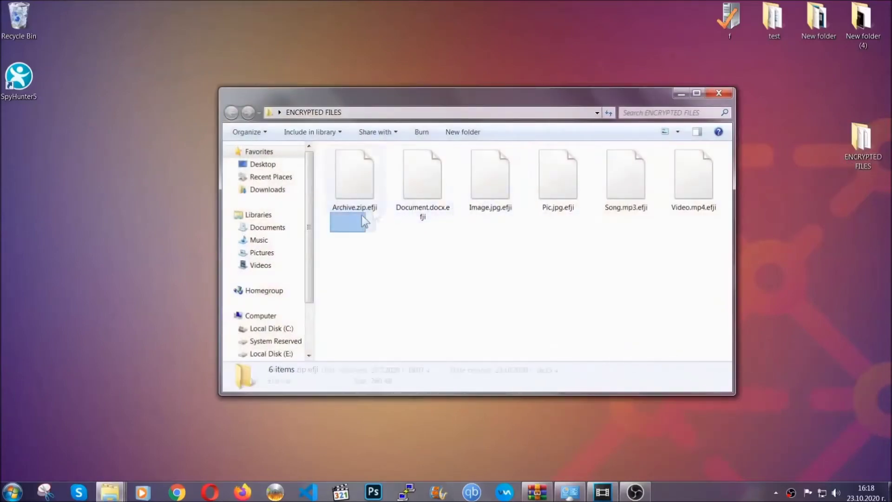
pyautogui.moveTo(361, 216); pyautogui.dragTo(698, 166)
pyautogui.rightClick(697, 165)
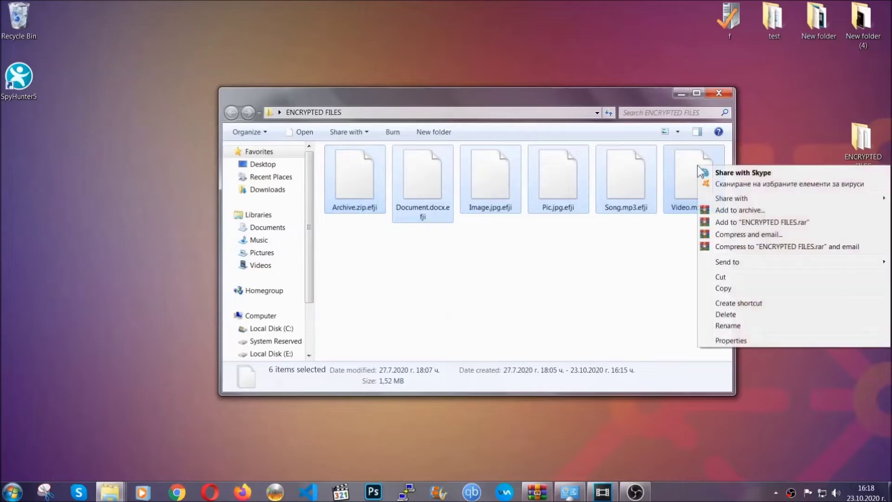
pyautogui.click(722, 289)
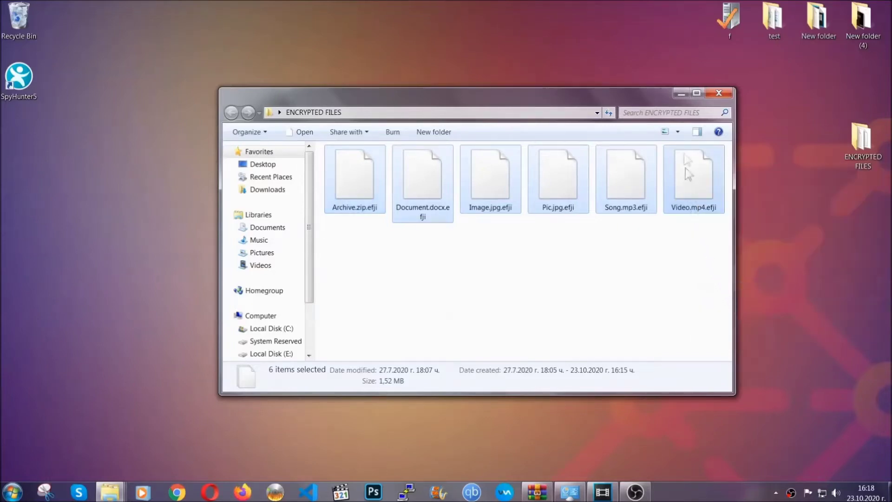
pyautogui.click(681, 93)
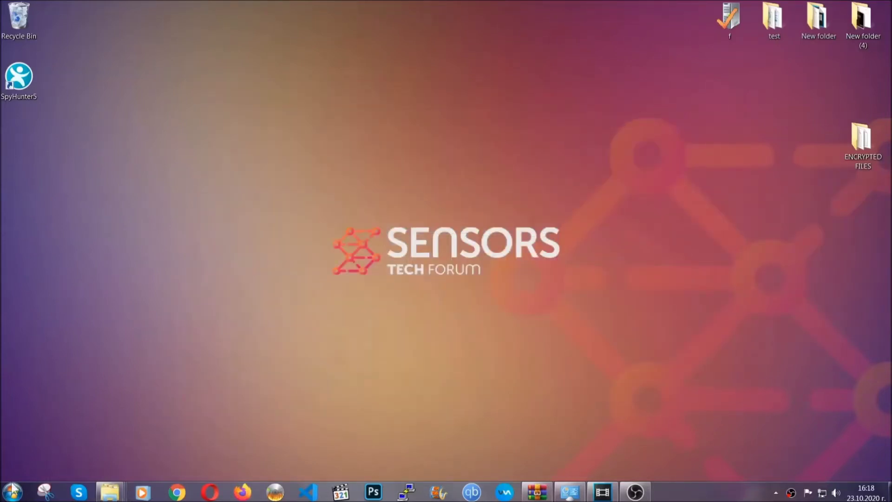
# - Paste the six copied files onto FLASH DRIVE (H:) and close its window
pyautogui.click(12, 491)
pyautogui.click(170, 352)
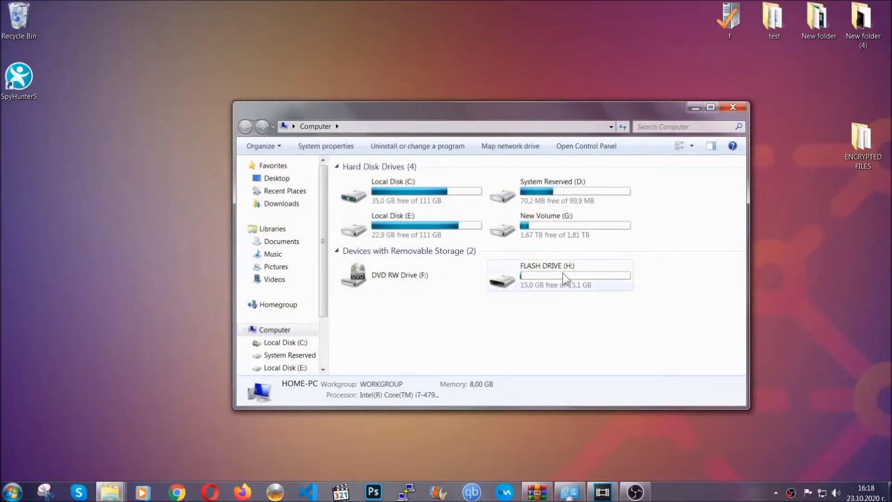
pyautogui.doubleClick(562, 272)
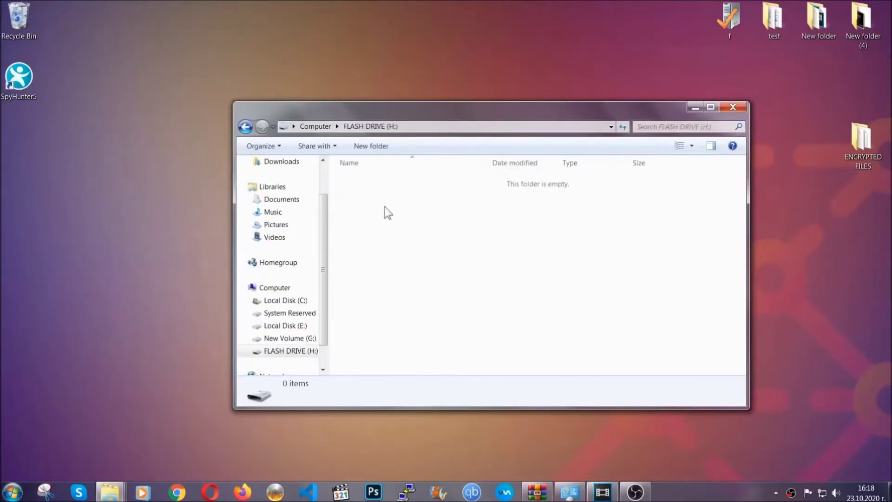
pyautogui.rightClick(385, 207)
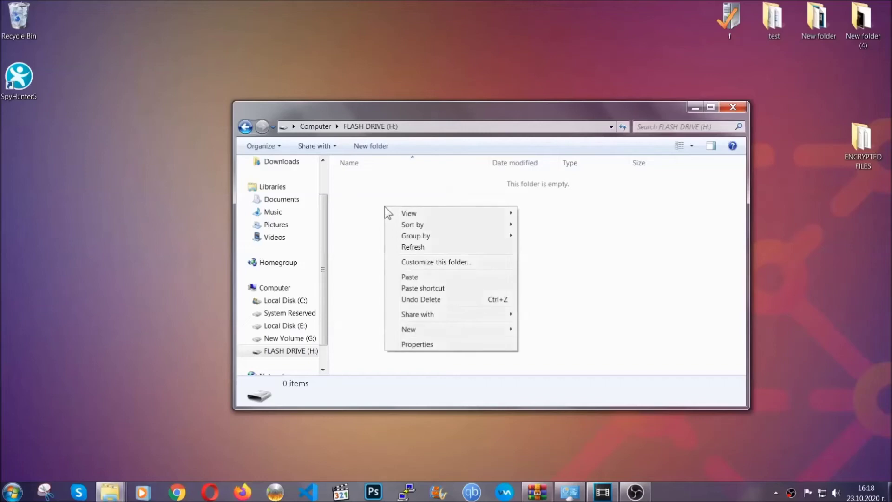
pyautogui.click(406, 277)
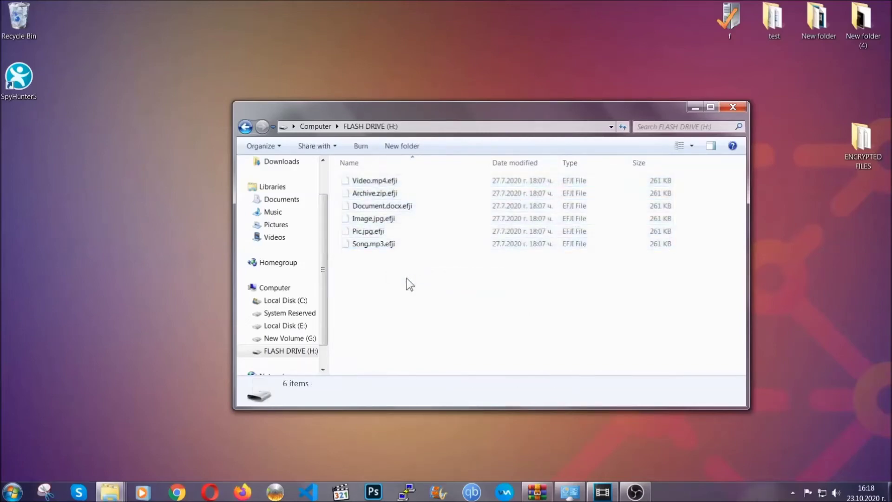
pyautogui.click(733, 108)
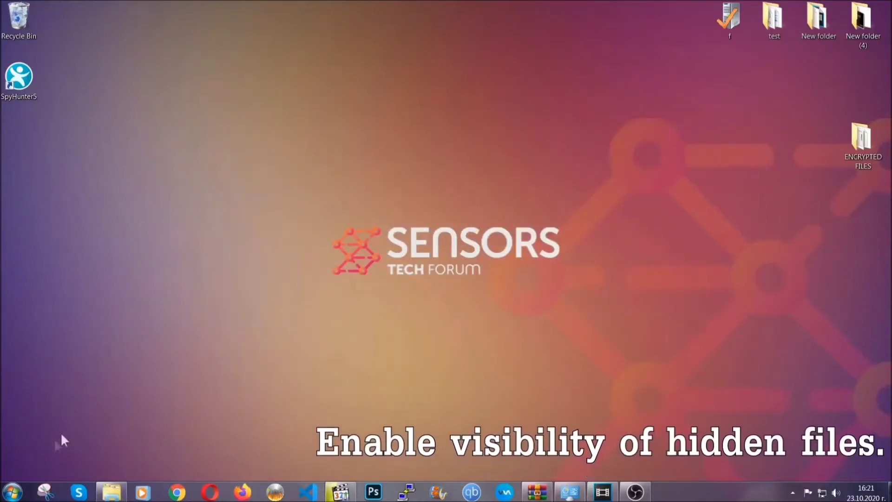
# - Find 'show hidden files and folders' via Start search and apply showing hidden files, folders and drives
pyautogui.click(11, 492)
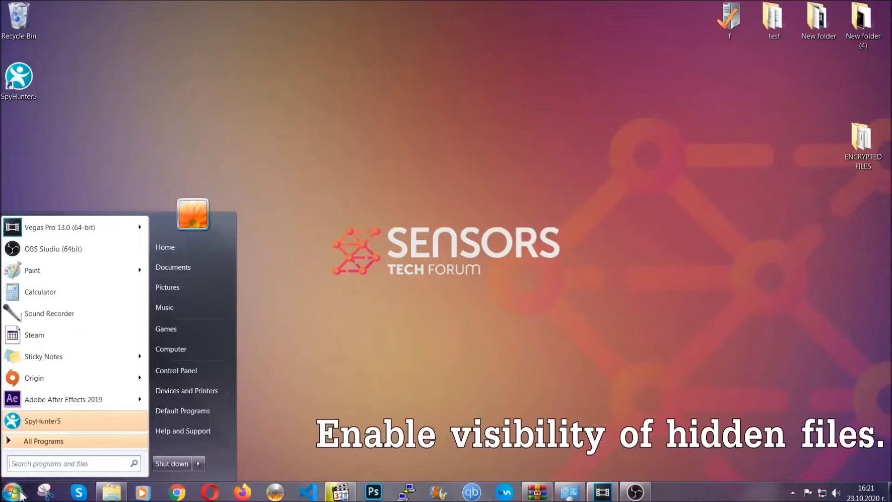
pyautogui.click(41, 458)
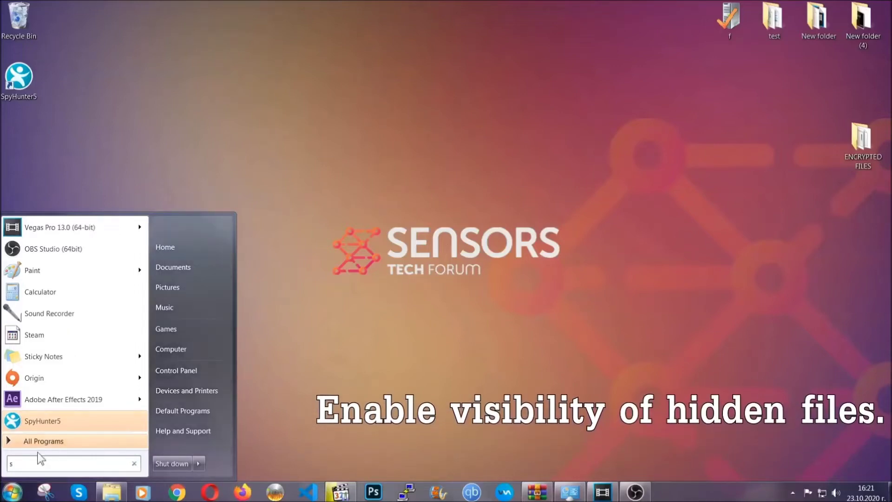
pyautogui.write('show')
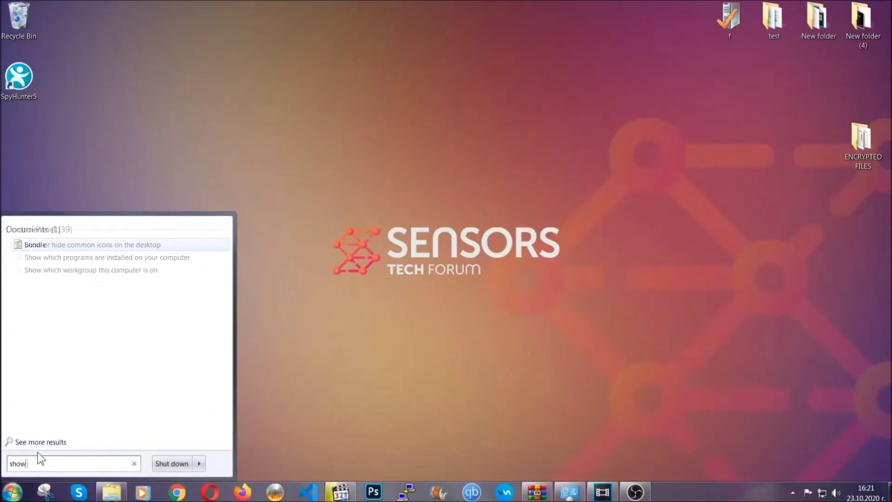
pyautogui.write(' hidden files')
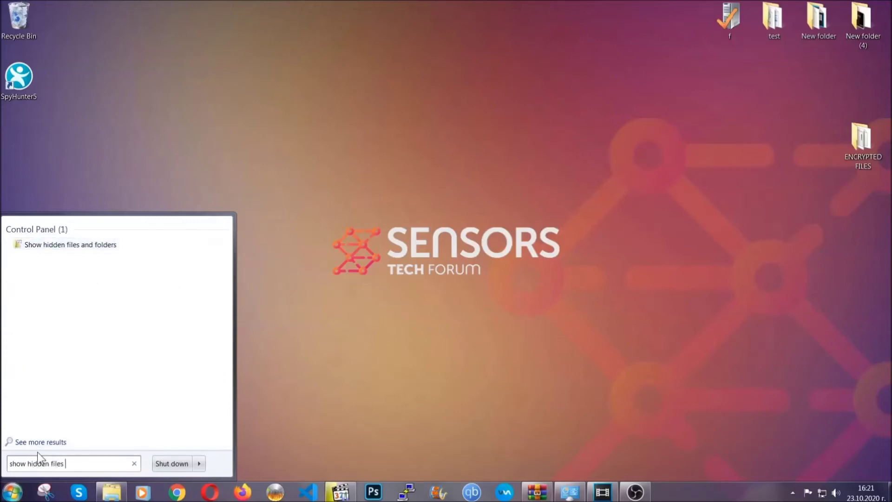
pyautogui.write(' and folders')
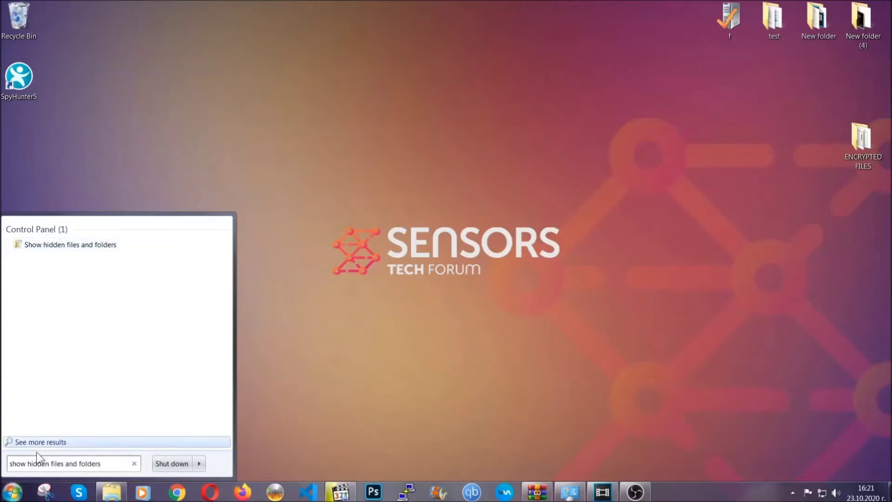
pyautogui.click(105, 246)
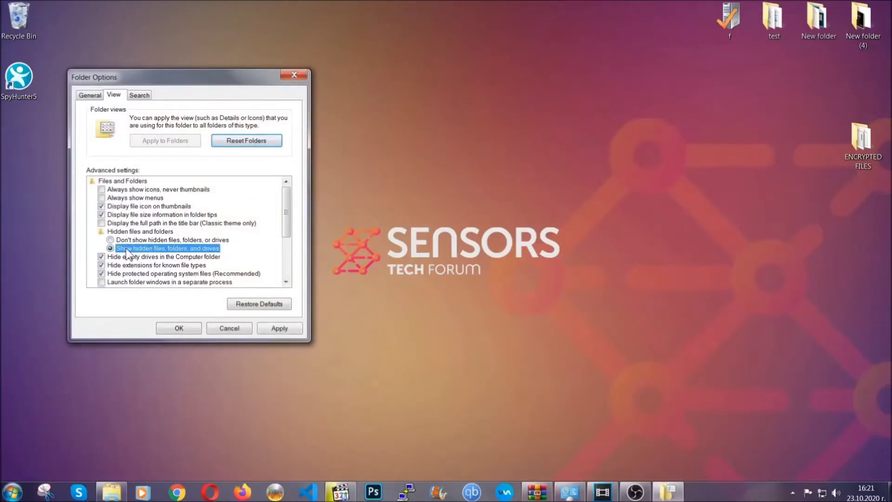
pyautogui.click(276, 330)
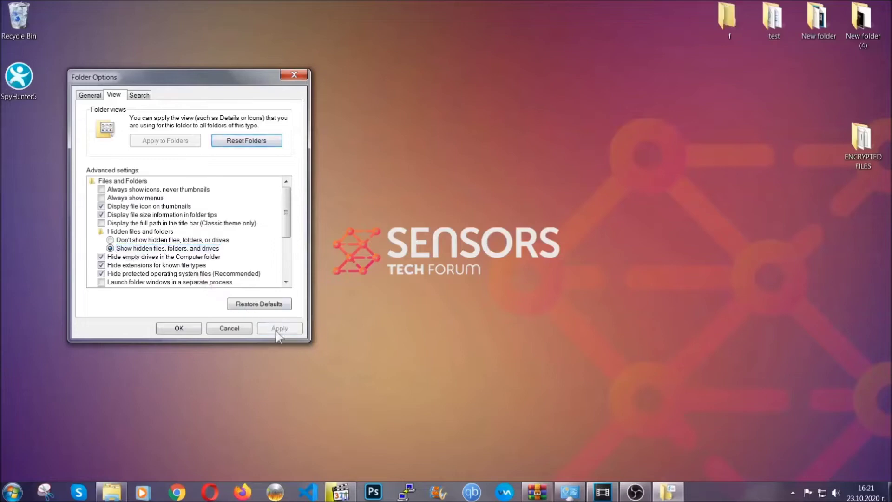
pyautogui.click(174, 328)
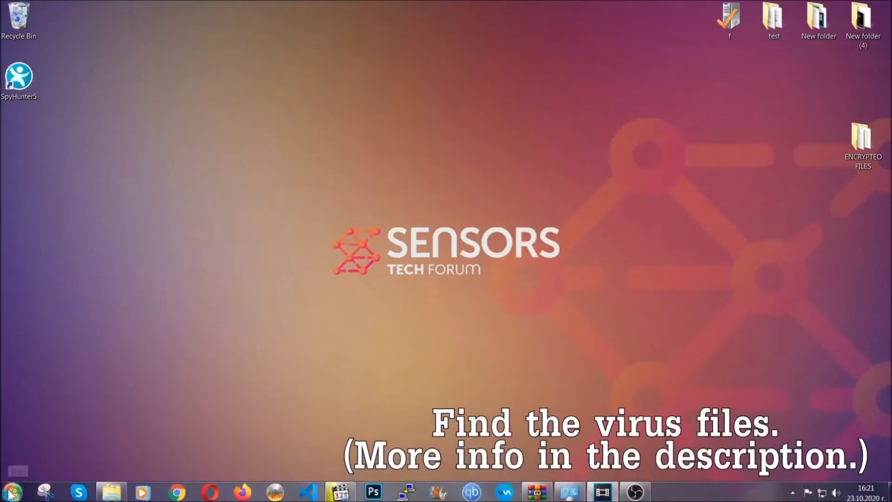
# - Search Computer for 'extension:exe Example Vir' to locate the virus executable
pyautogui.press('super')
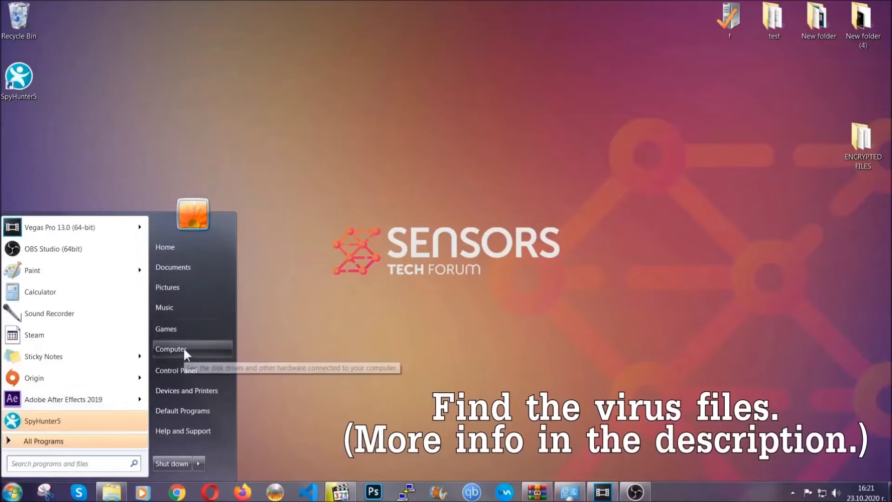
pyautogui.click(183, 347)
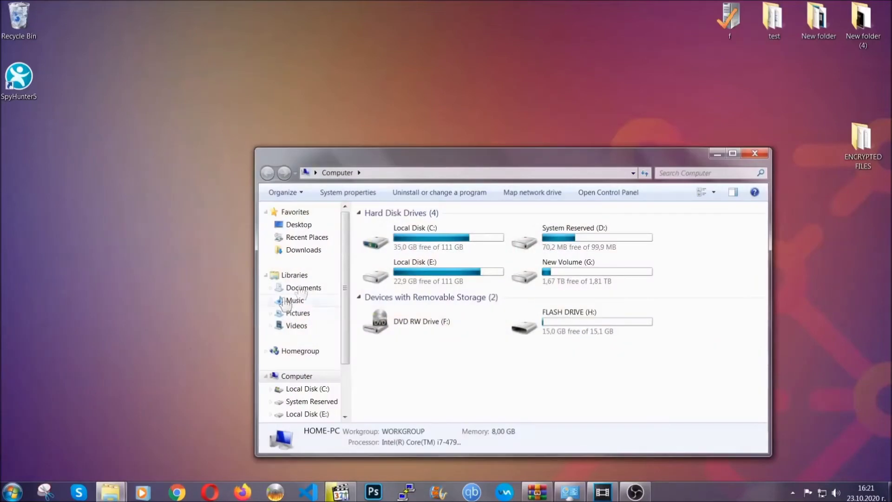
pyautogui.moveTo(484, 163); pyautogui.dragTo(426, 123)
pyautogui.write('files')
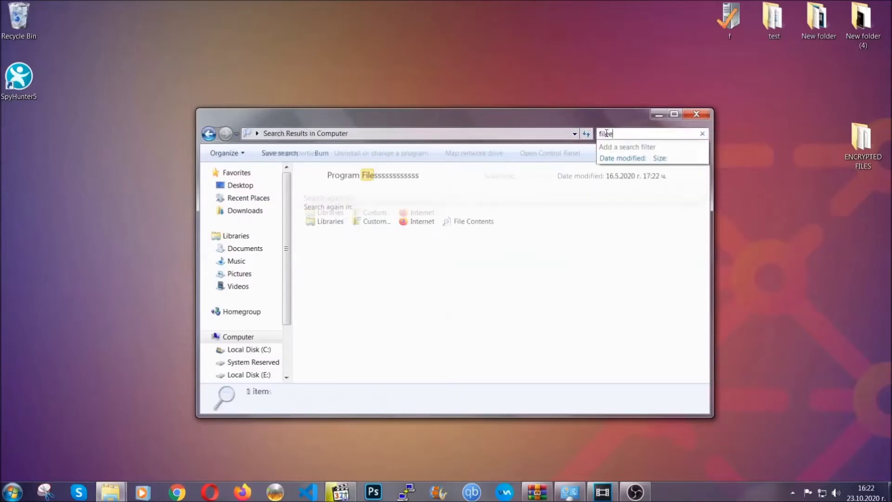
pyautogui.write('extension:')
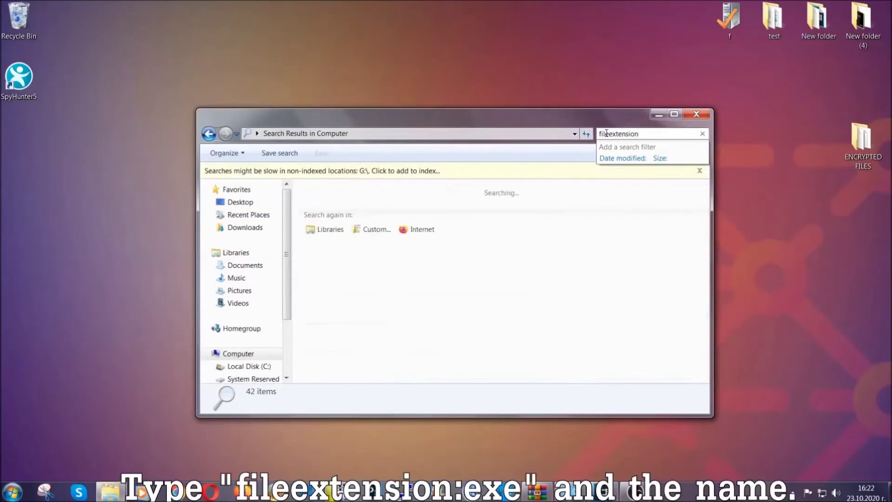
pyautogui.write('exe ')
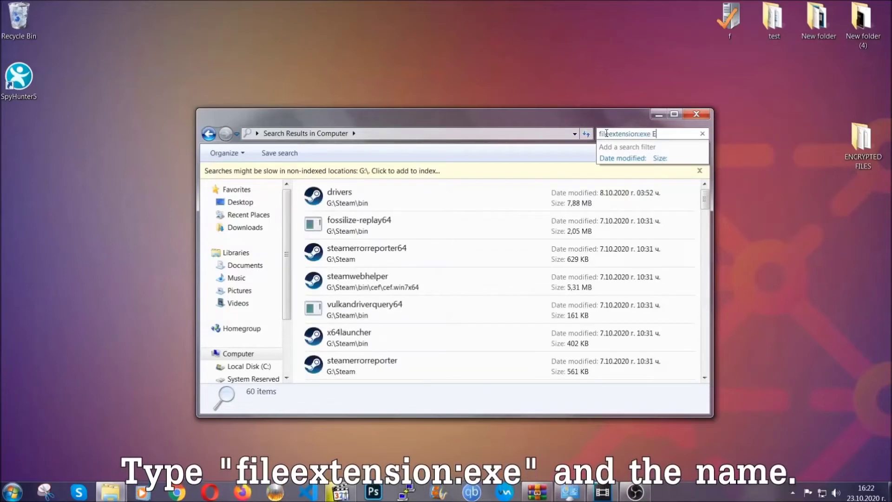
pyautogui.write('Exampl')
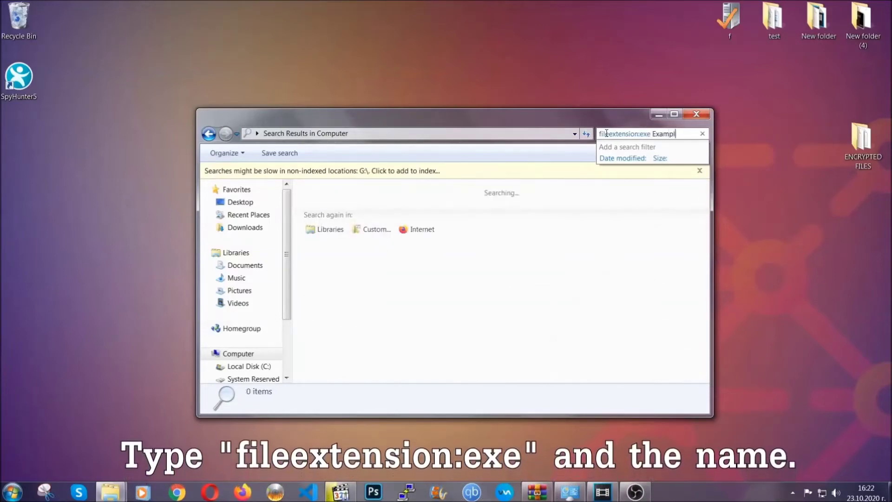
pyautogui.write('e Virus Name')
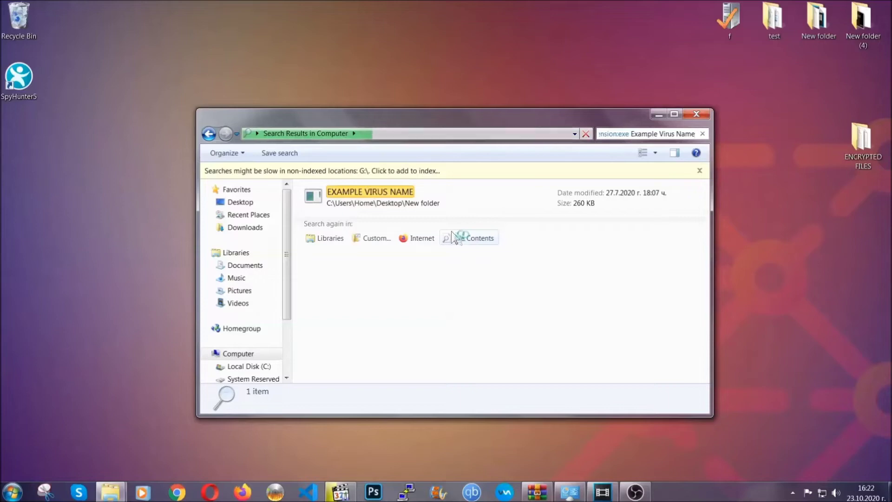
# - Delete the EXAMPLE VIRUS NAME file to the Recycle Bin and close the search window
pyautogui.click(390, 189)
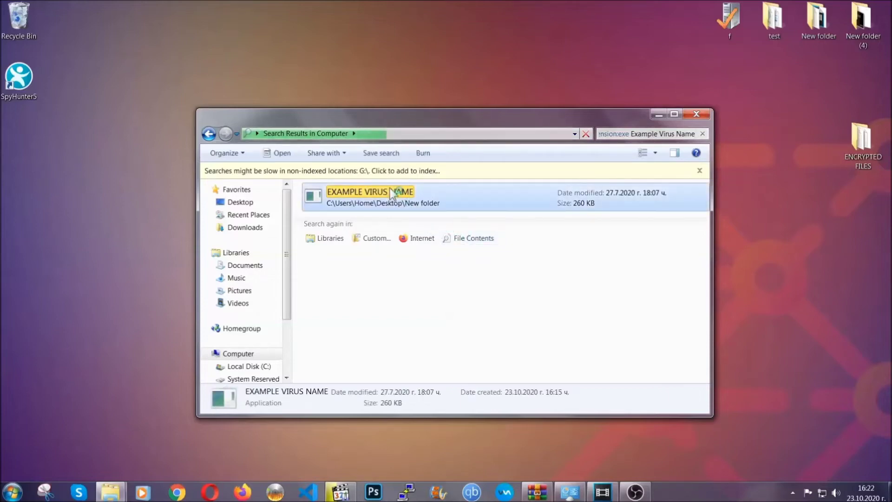
pyautogui.rightClick(392, 195)
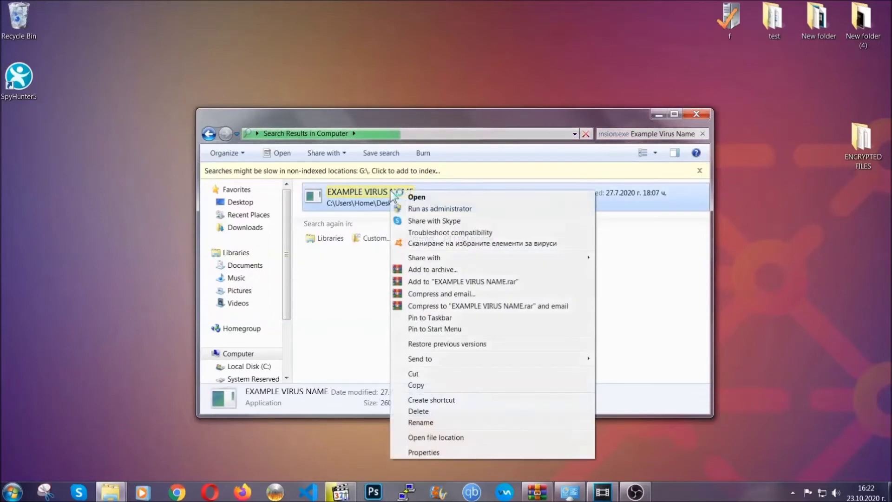
pyautogui.click(430, 411)
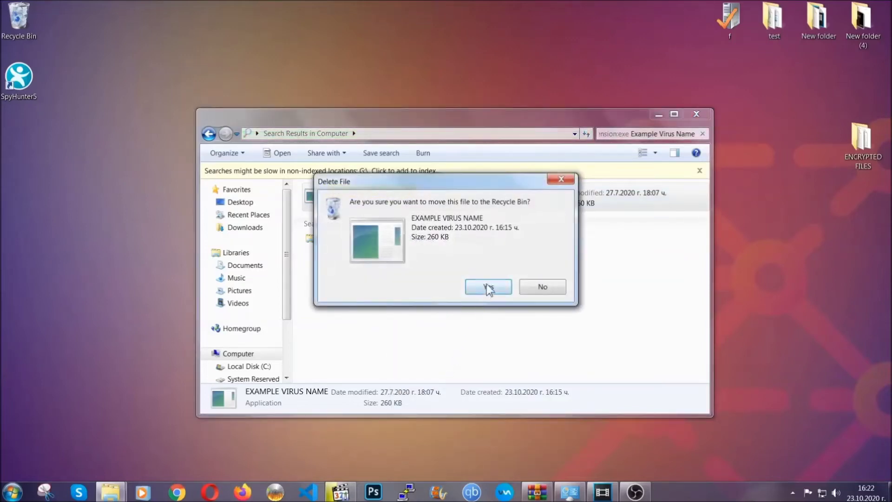
pyautogui.click(486, 286)
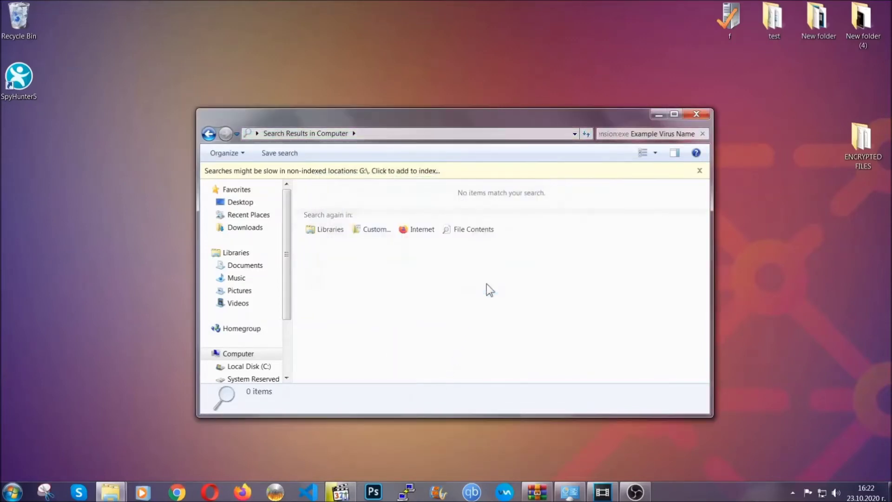
pyautogui.click(697, 115)
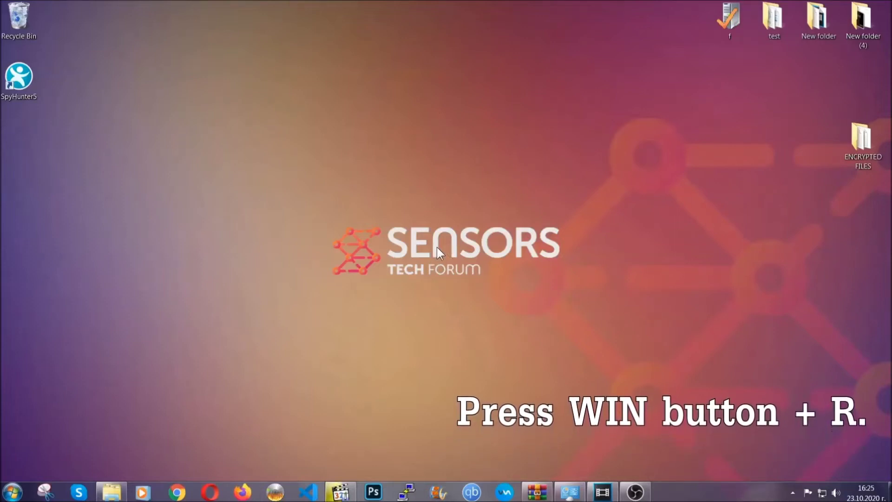
# - Launch Registry Editor by running REGEDIT from the Run box
pyautogui.press('super+r')
pyautogui.click(95, 417)
pyautogui.moveTo(84, 421); pyautogui.dragTo(11, 420)
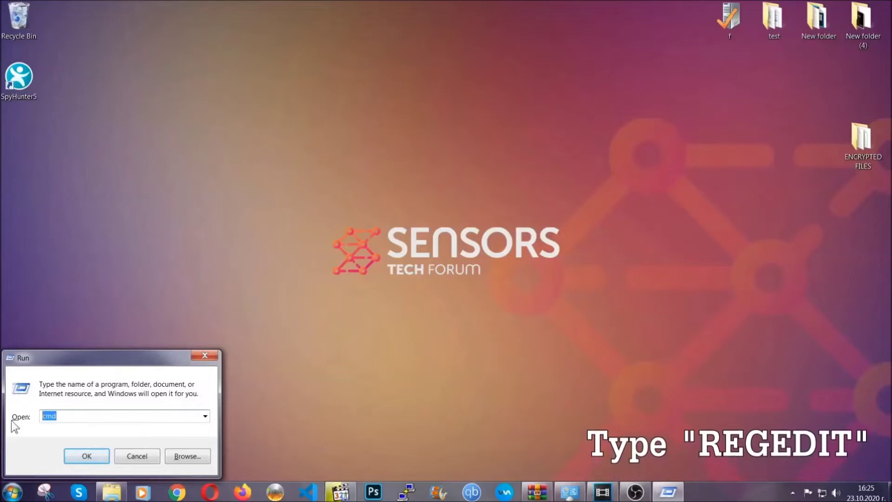
pyautogui.write('REGEDIT')
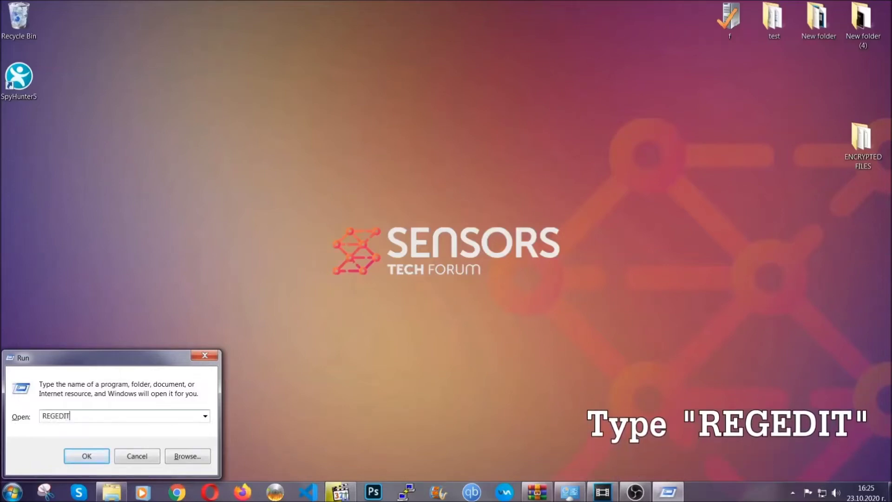
pyautogui.click(70, 456)
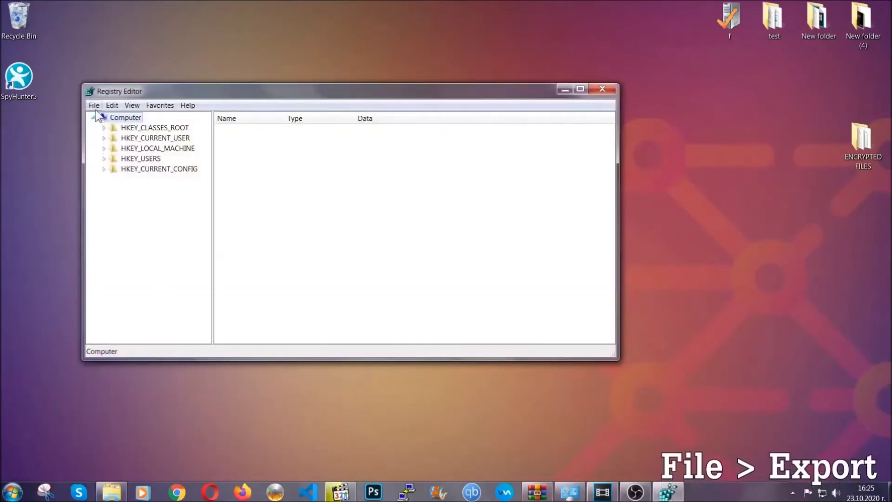
# - Export the whole registry to a BACKUP file on the desktop
pyautogui.click(94, 106)
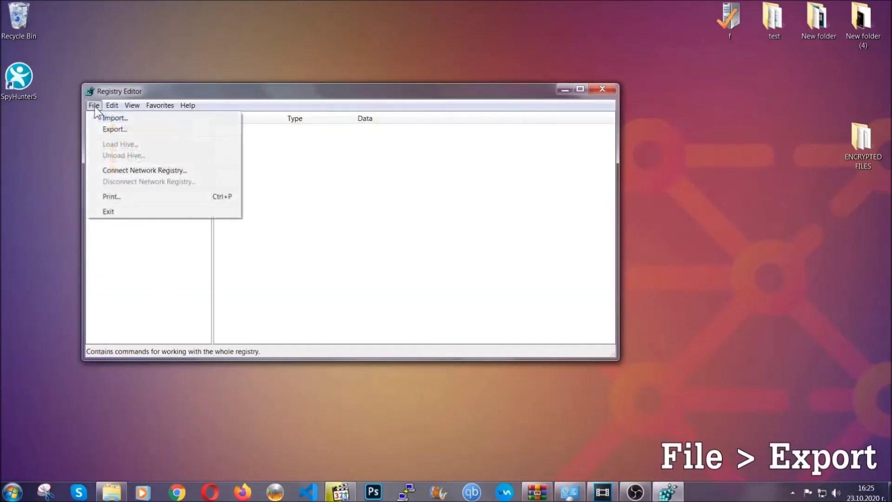
pyautogui.click(115, 128)
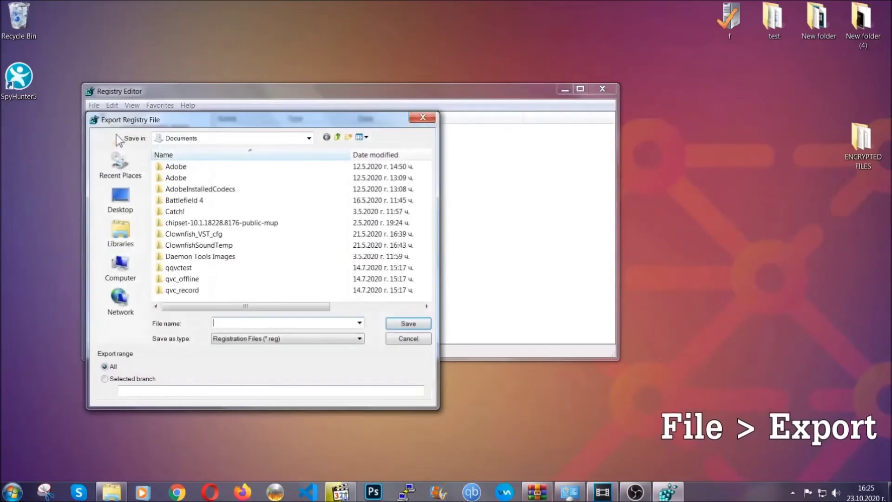
pyautogui.click(115, 196)
pyautogui.write('BACKUP')
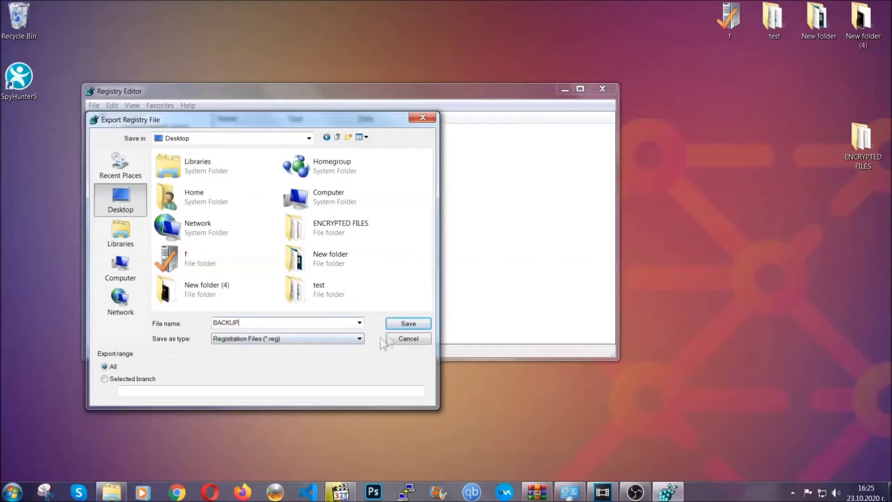
pyautogui.click(402, 325)
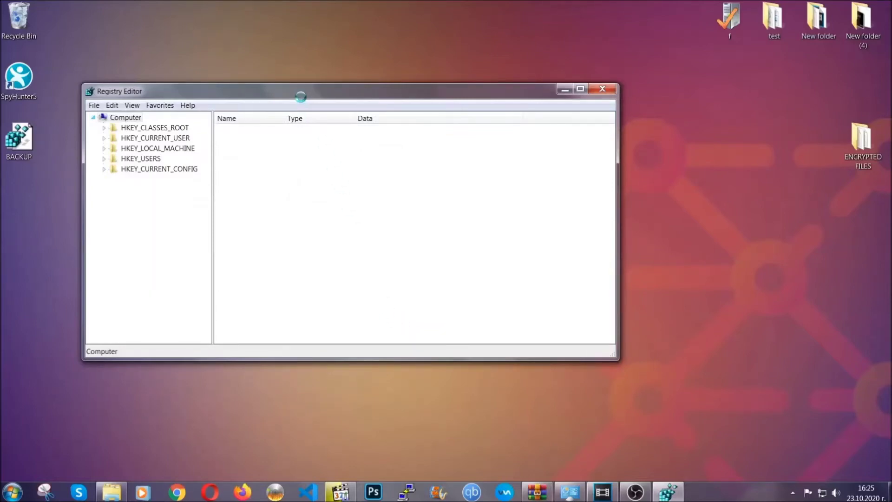
pyautogui.moveTo(300, 98); pyautogui.dragTo(389, 126)
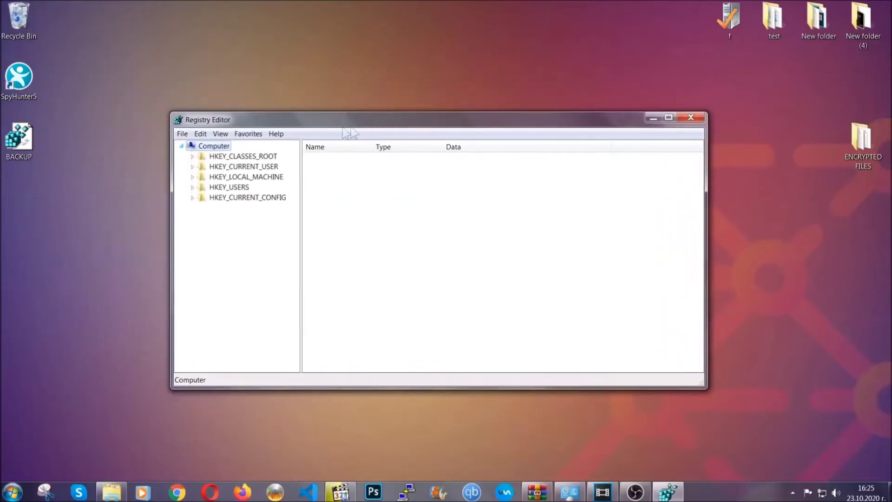
# - Search the registry keys for RunOnce and open the current user's Run key
pyautogui.click(182, 136)
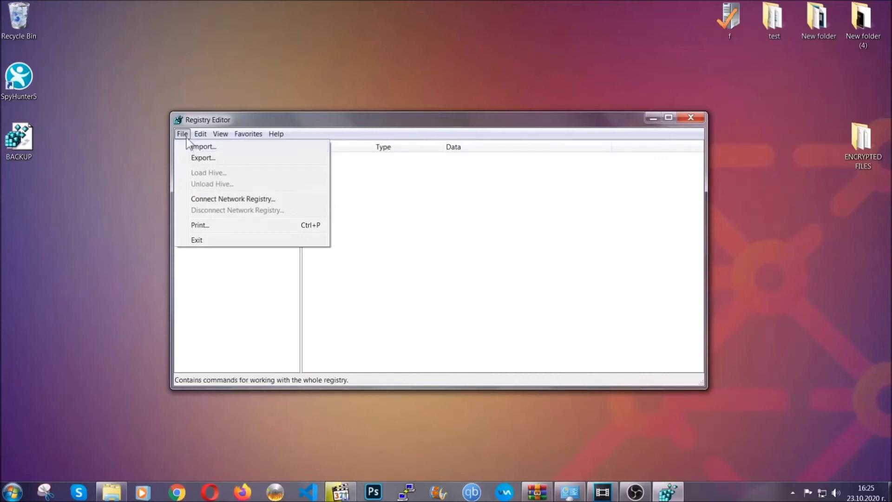
pyautogui.click(183, 134)
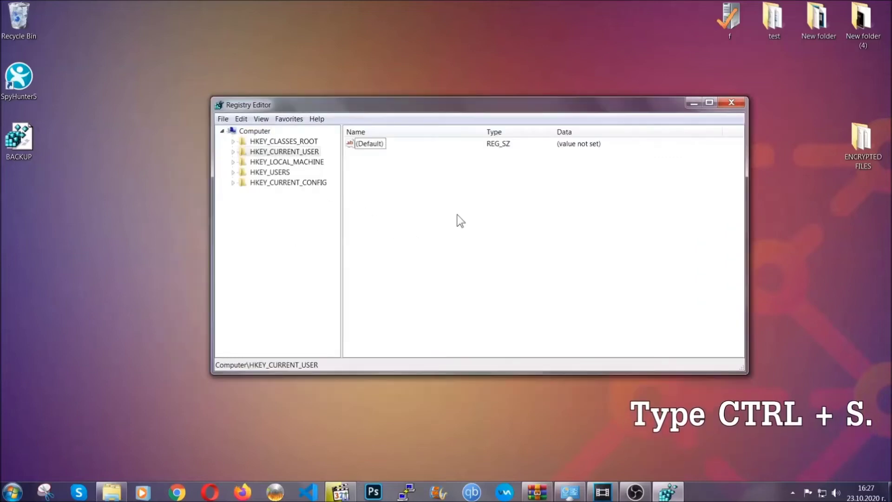
pyautogui.hotkey('ctrl', 'f')
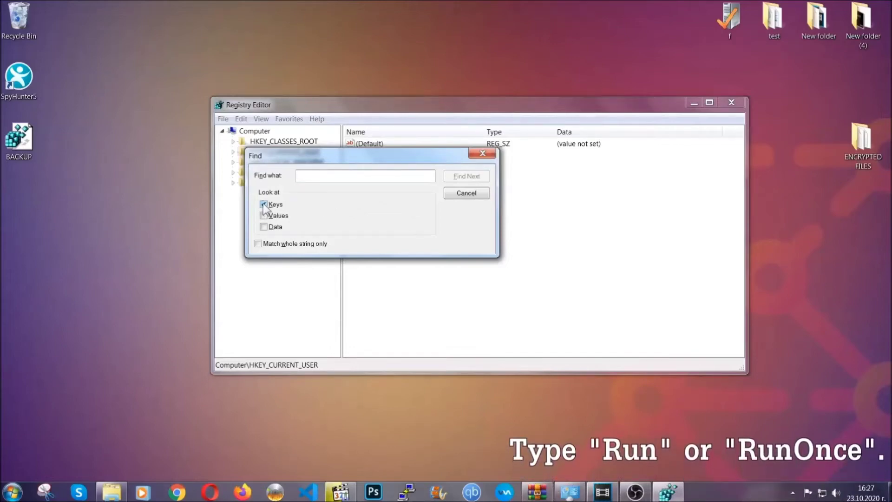
pyautogui.write('R')
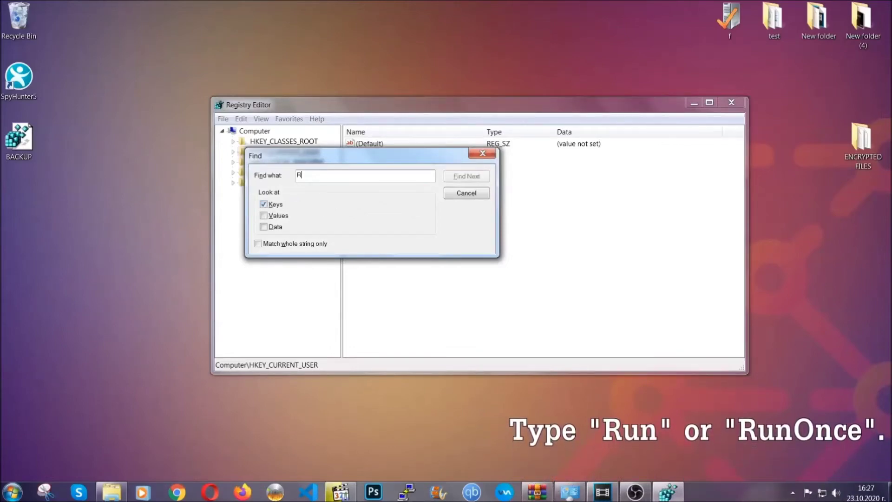
pyautogui.write('unOnce')
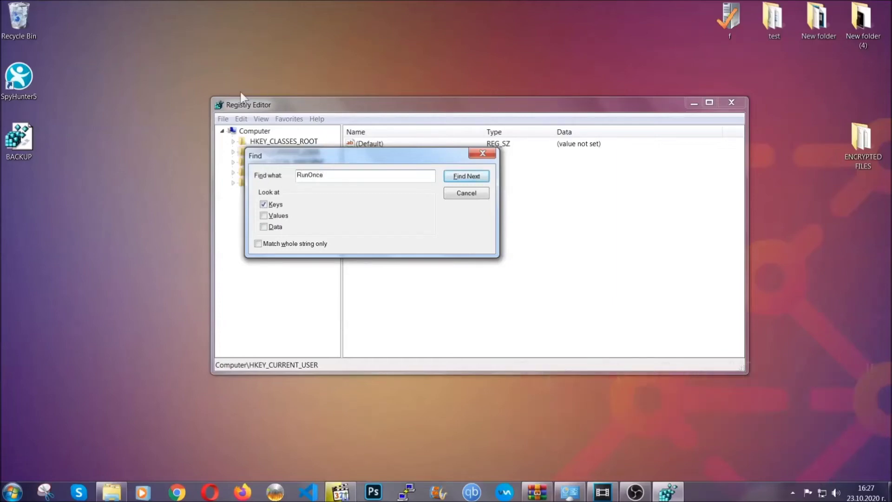
pyautogui.click(476, 179)
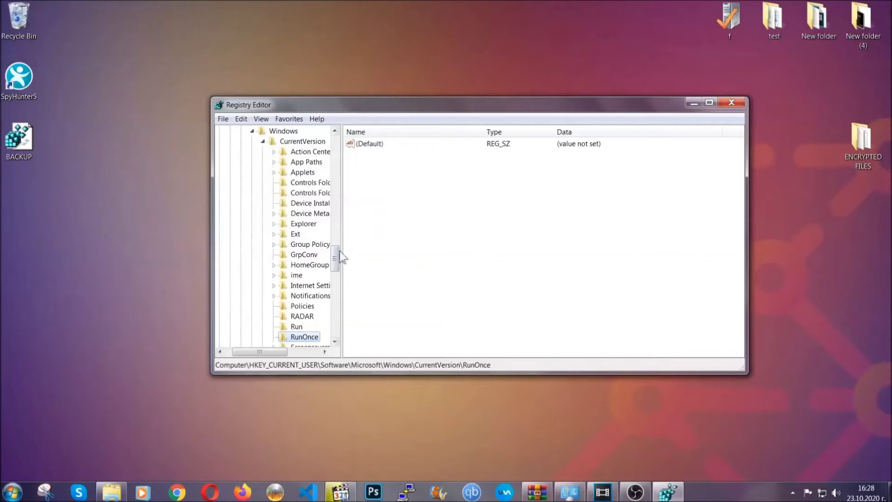
pyautogui.moveTo(335, 254); pyautogui.dragTo(335, 268)
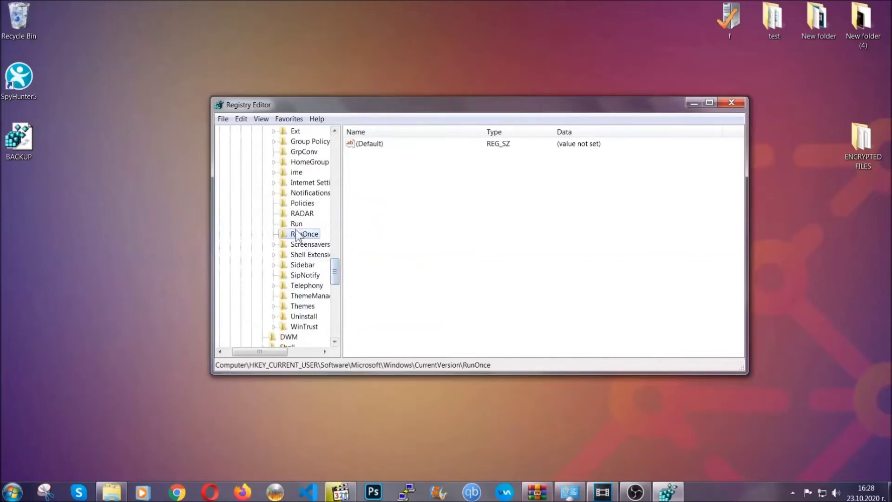
pyautogui.click(296, 223)
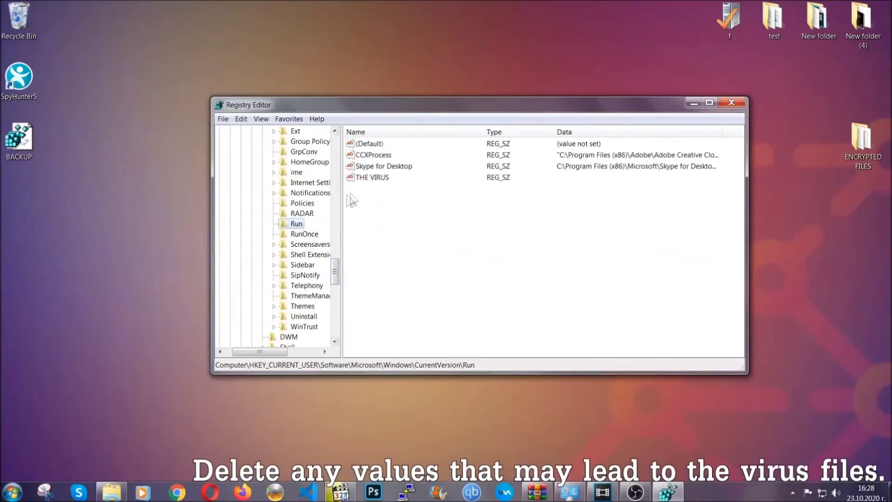
# - Delete the THE VIRUS value from the Run key, keeping CCXProcess and Skype for Desktop
pyautogui.click(366, 179)
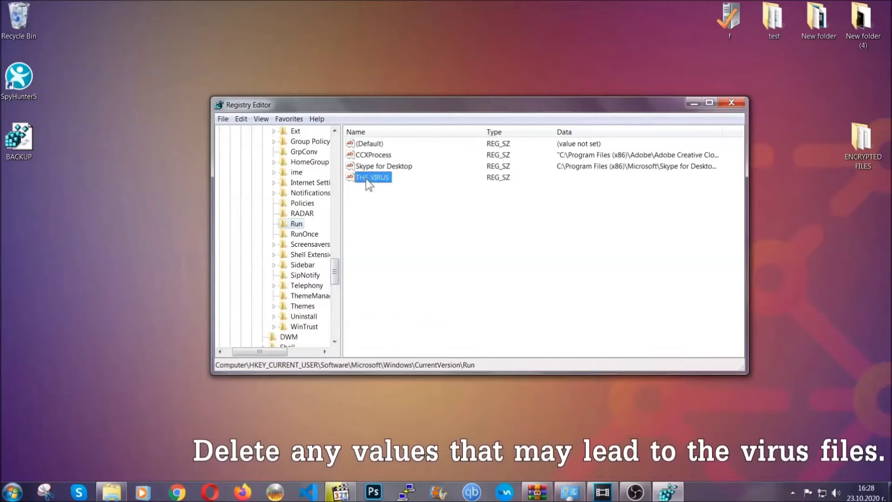
pyautogui.rightClick(366, 178)
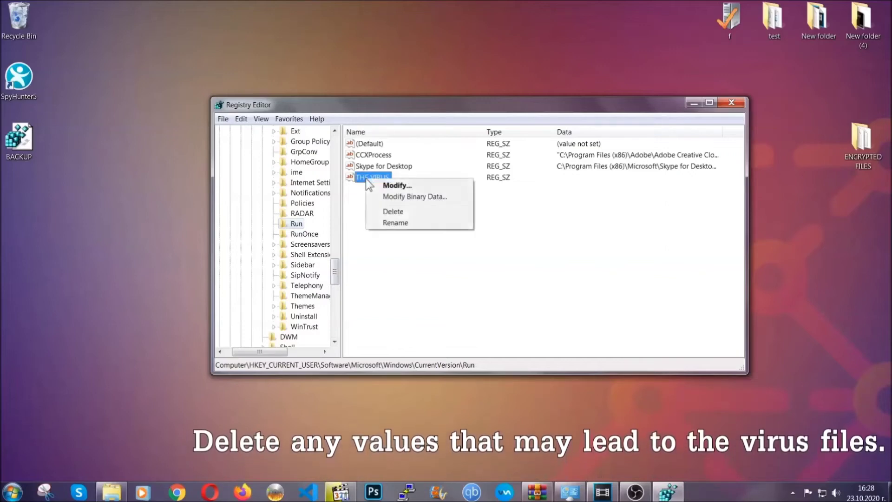
pyautogui.click(385, 212)
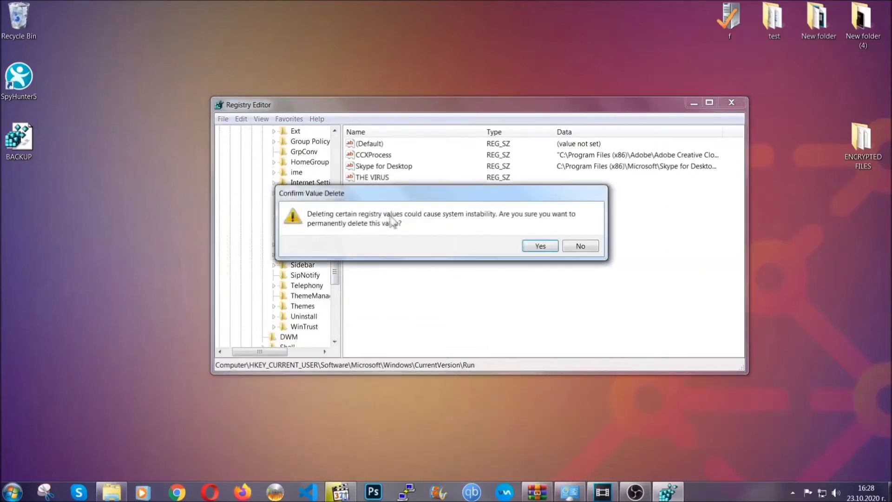
pyautogui.click(539, 246)
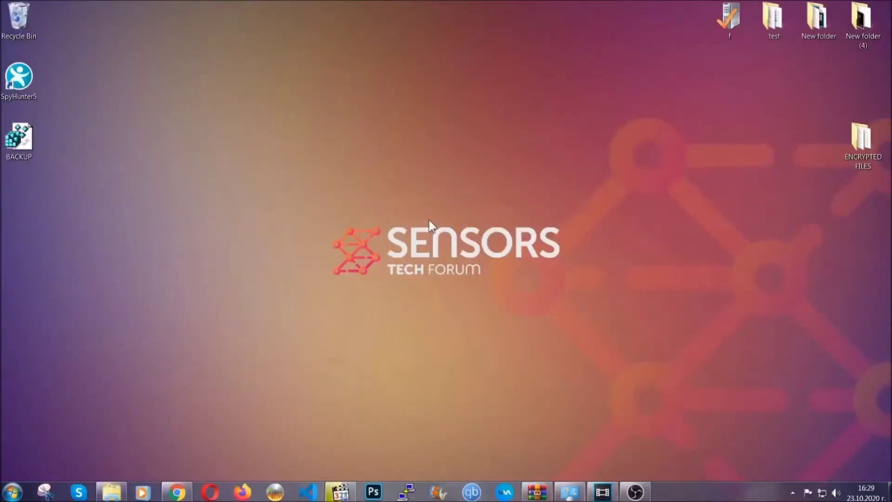
# - Bring back the SensorsTechForum recovery article in Chrome and expand its Method 2 Windows Backup section
pyautogui.click(177, 492)
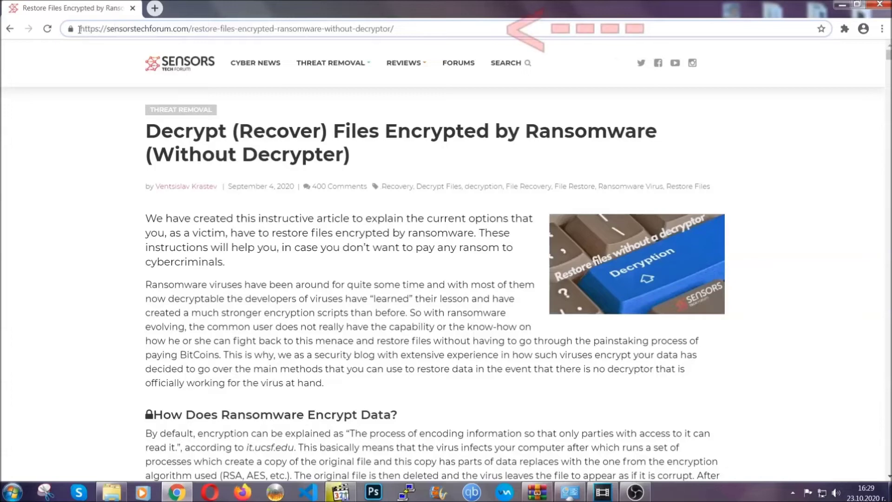
pyautogui.moveTo(80, 29); pyautogui.dragTo(402, 33)
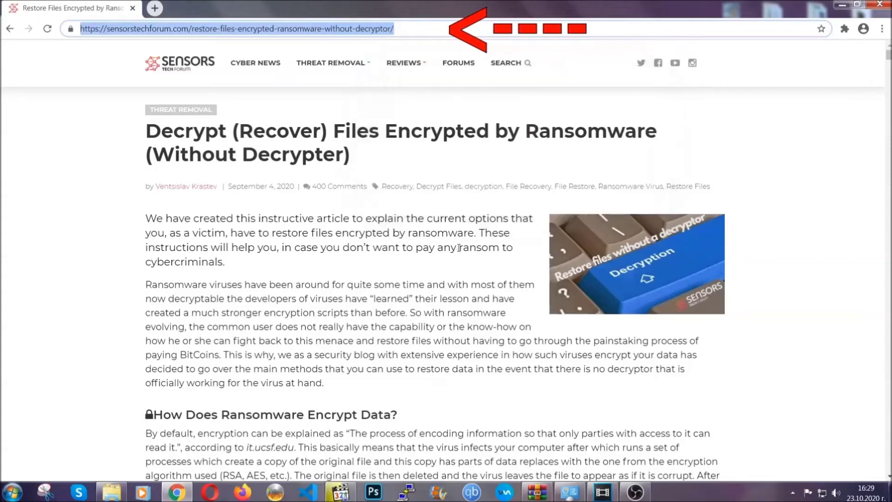
pyautogui.scroll(-5, 459, 254)
pyautogui.scroll(-2, 458, 253)
pyautogui.scroll(-2, 458, 253)
pyautogui.scroll(-2, 459, 253)
pyautogui.scroll(-1, 459, 253)
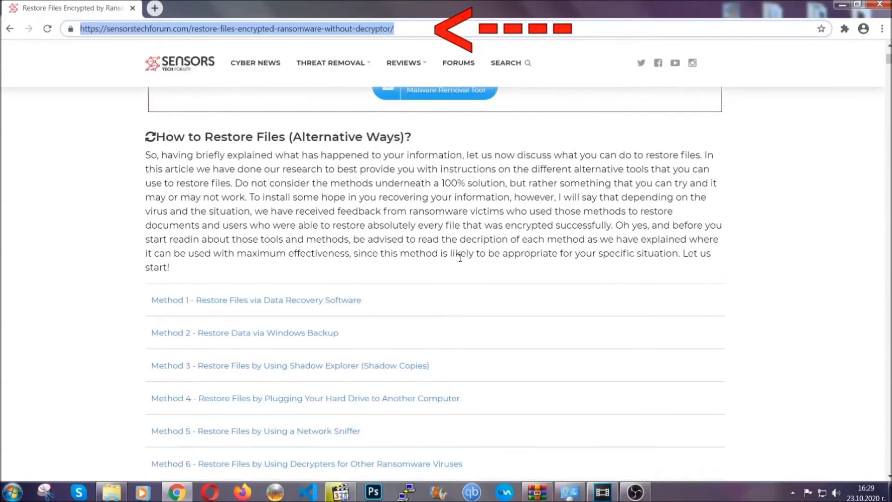
pyautogui.scroll(-2, 459, 255)
pyautogui.scroll(-1, 428, 260)
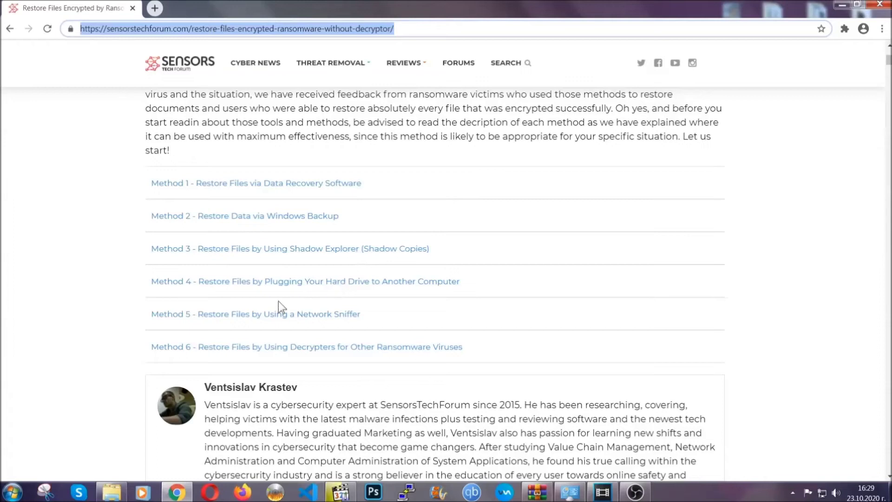
pyautogui.click(278, 216)
# - Expand Step1, Step2 and Step3 of the Windows Backup method
pyautogui.moveTo(266, 269); pyautogui.dragTo(313, 347)
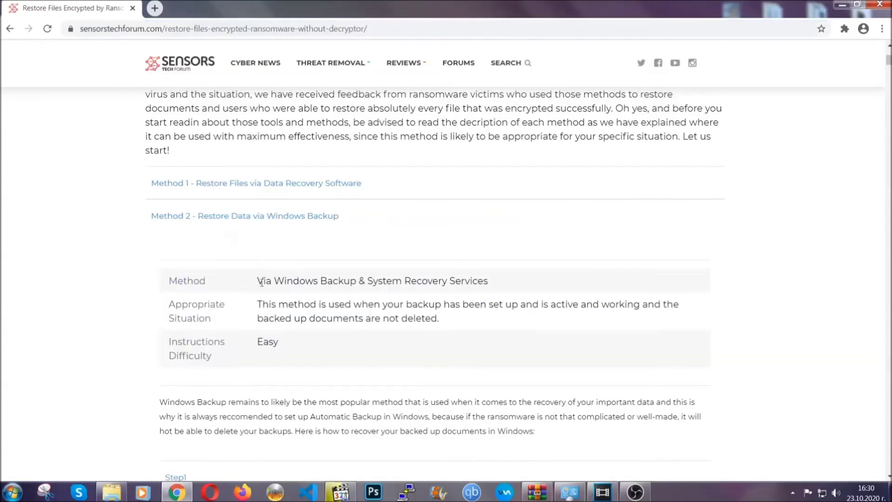
pyautogui.click(316, 349)
pyautogui.scroll(-4, 318, 347)
pyautogui.scroll(-1, 319, 346)
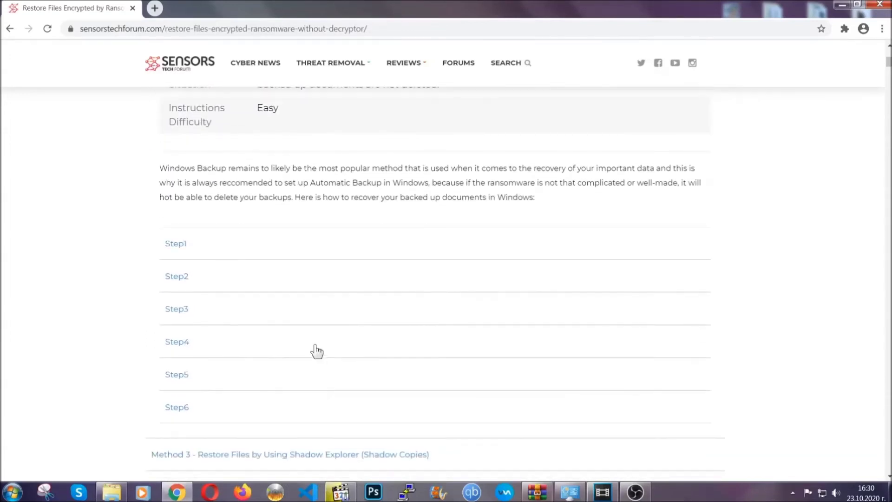
pyautogui.click(184, 244)
pyautogui.scroll(-4, 417, 289)
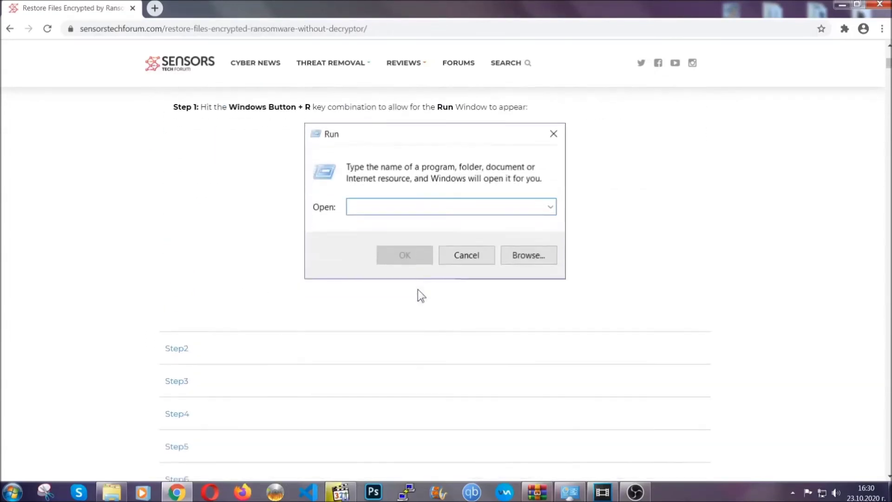
pyautogui.click(209, 292)
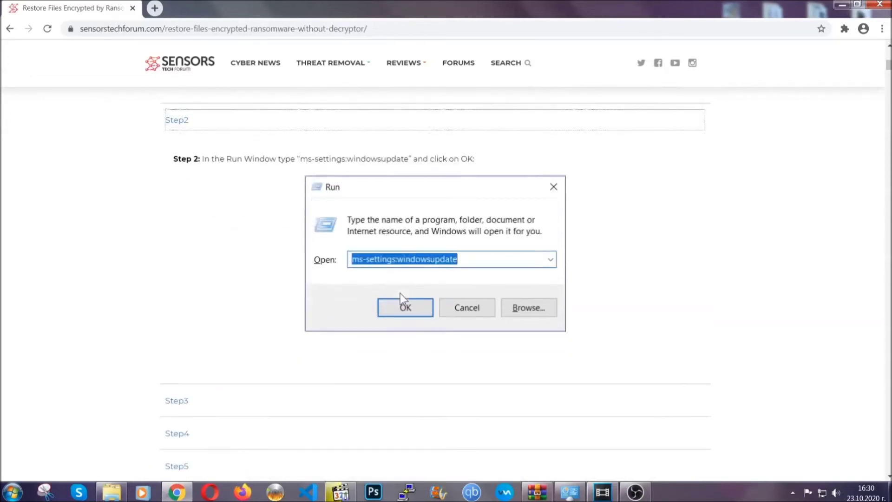
pyautogui.click(262, 340)
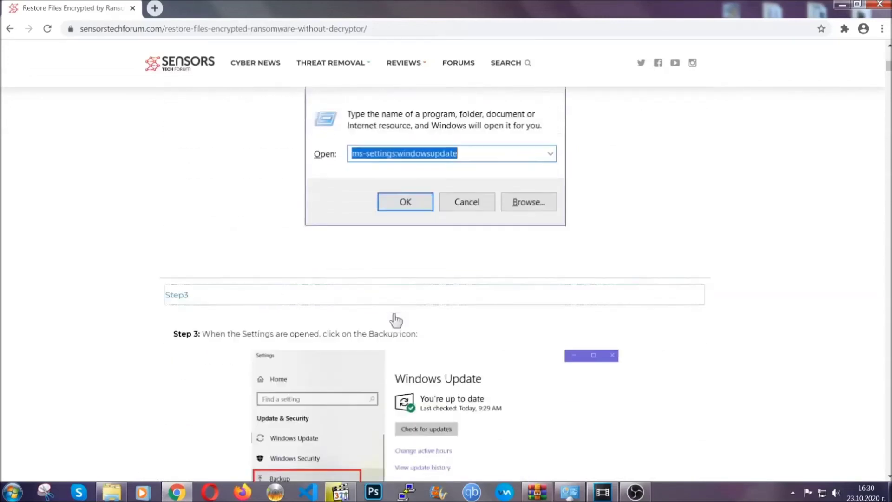
# - Read through the expanded steps, return to the top, and minimize Chrome to the desktop
pyautogui.scroll(-3, 393, 315)
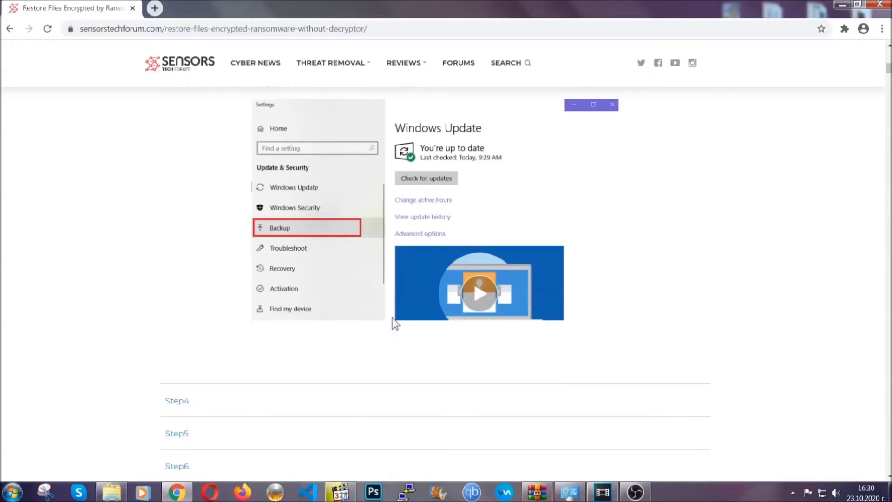
pyautogui.scroll(-2, 392, 317)
pyautogui.scroll(-1, 391, 319)
pyautogui.scroll(-3, 391, 319)
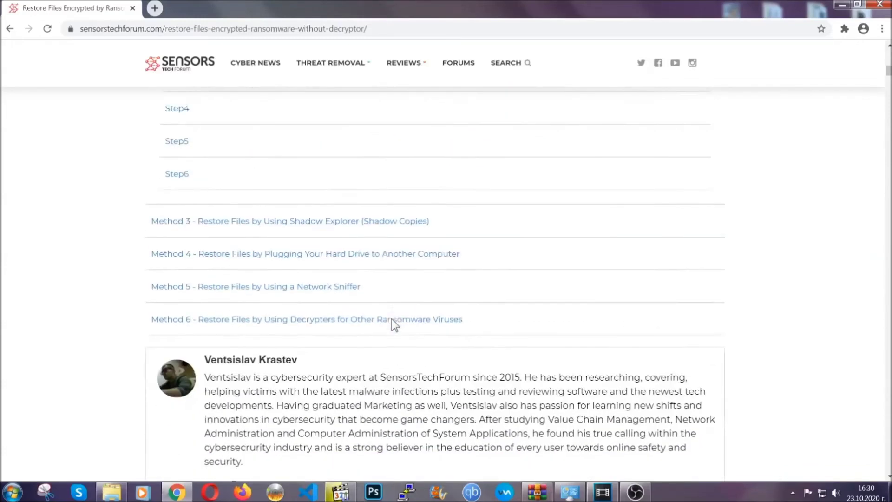
pyautogui.scroll(-3, 391, 319)
pyautogui.scroll(-1, 392, 318)
pyautogui.scroll(5, 391, 318)
pyautogui.scroll(5, 392, 318)
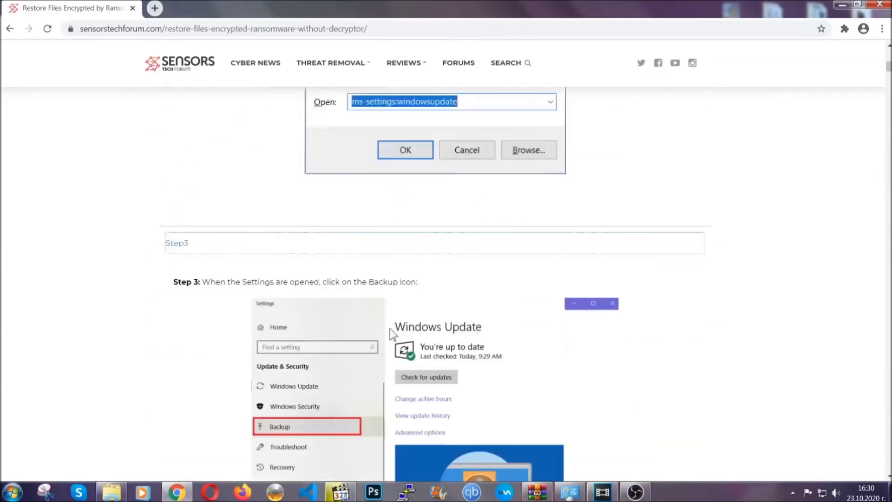
pyautogui.scroll(5, 389, 328)
pyautogui.scroll(5, 389, 332)
pyautogui.scroll(5, 389, 331)
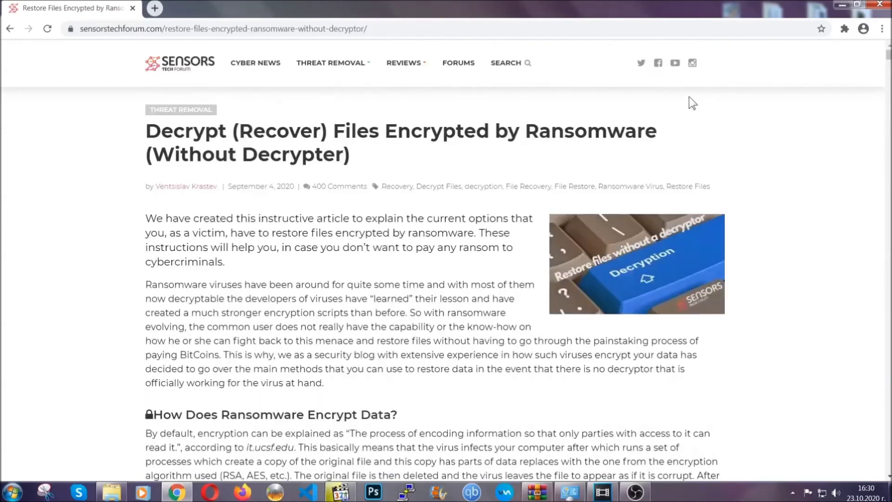
pyautogui.click(841, 4)
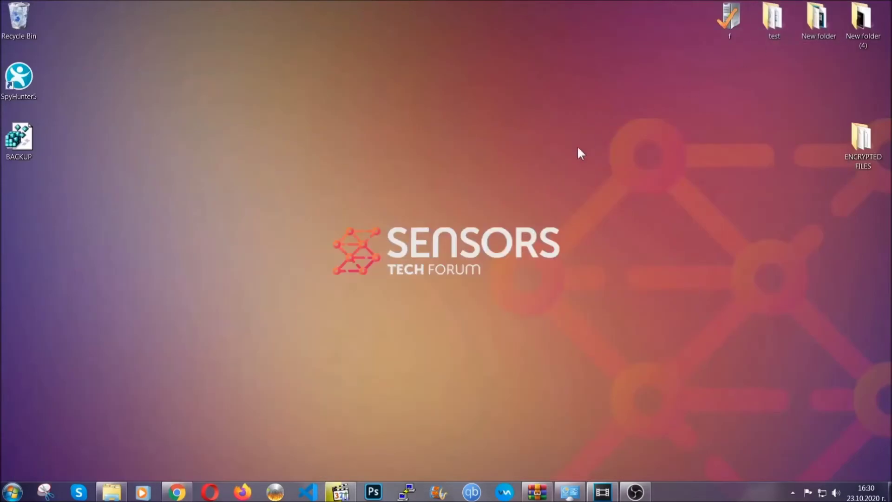